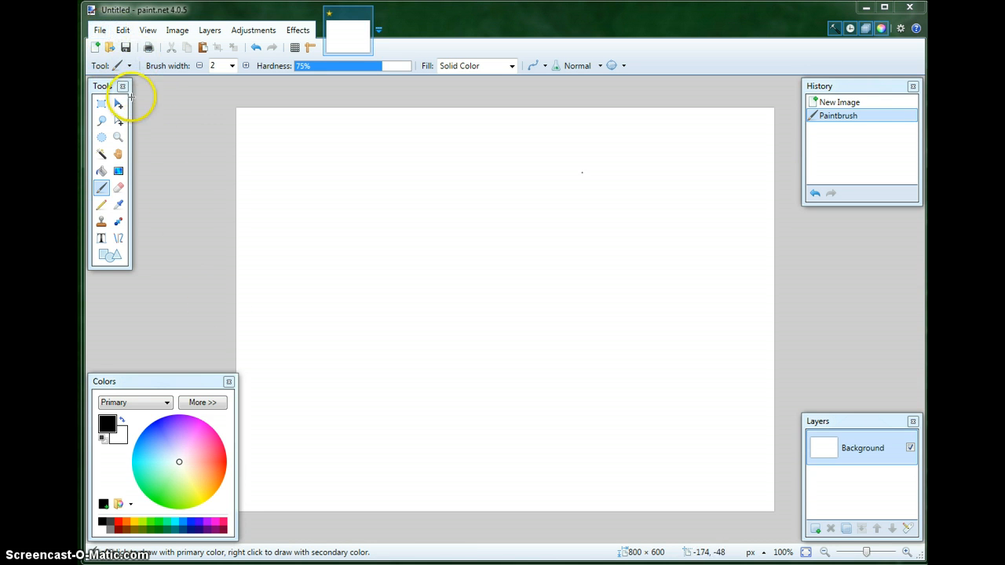
Open the photo IMG_6017.jpg from the recently used images
{"action": "left_click", "coordinate": [101, 31]}
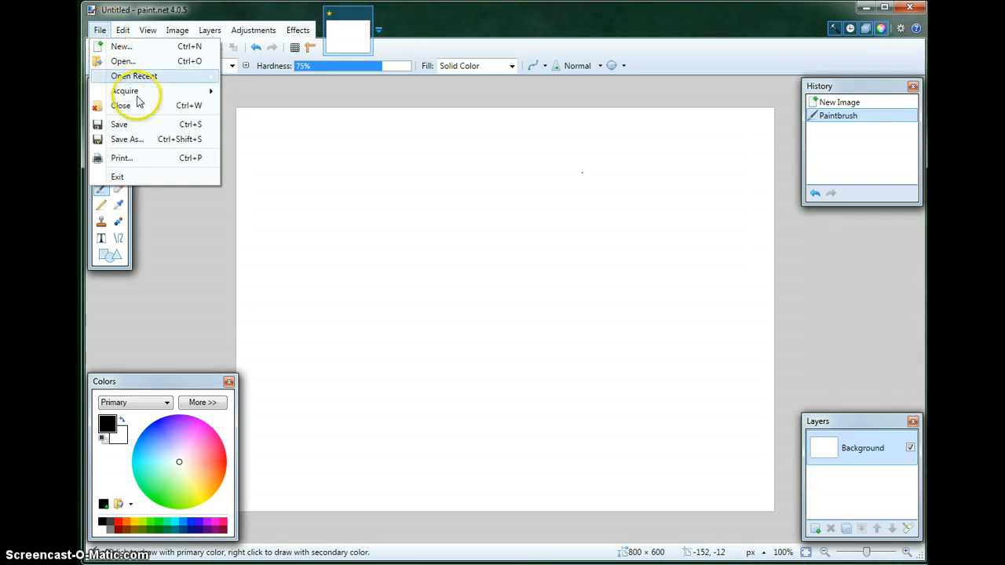
{"action": "mouse_move", "coordinate": [139, 76]}
{"action": "left_click", "coordinate": [251, 96]}
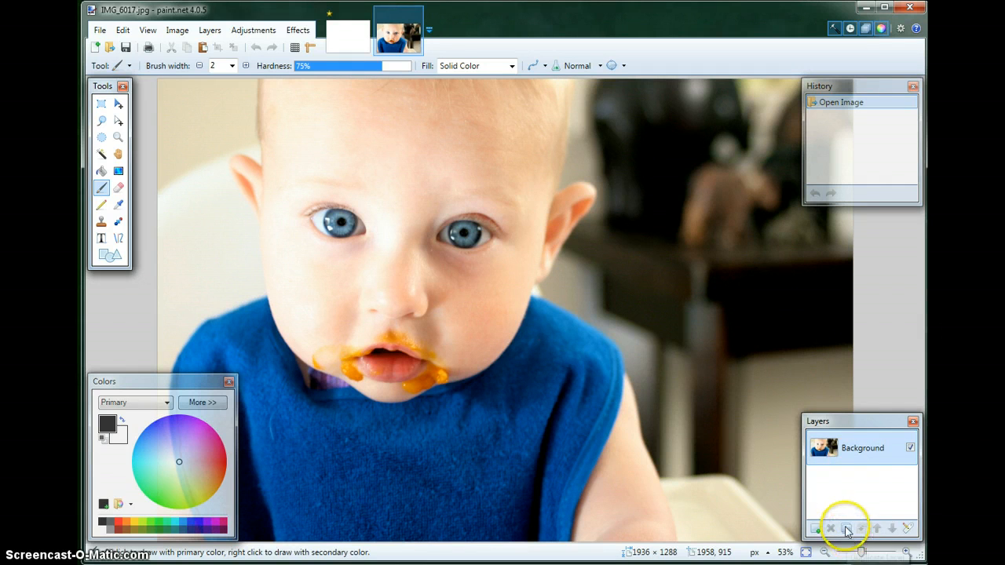
Duplicate the photo's background layer and rename the lower copy "original"
{"action": "left_click", "coordinate": [847, 530]}
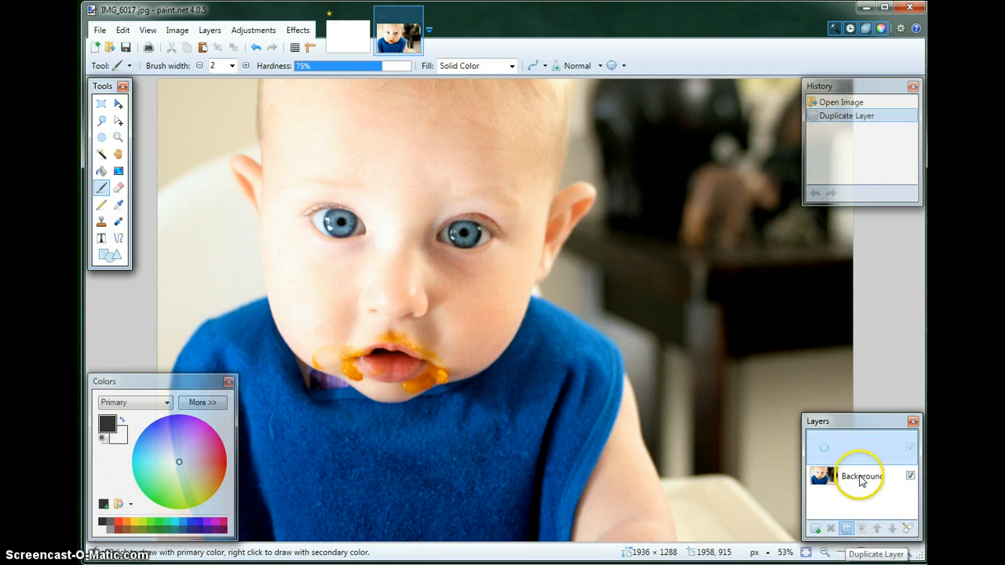
{"action": "left_click", "coordinate": [861, 487]}
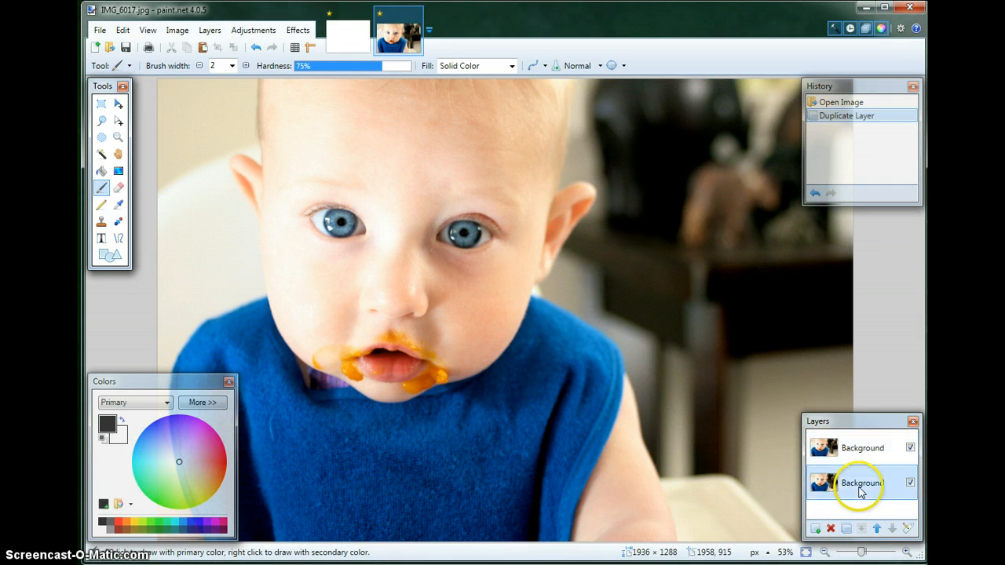
{"action": "double_click", "coordinate": [860, 484]}
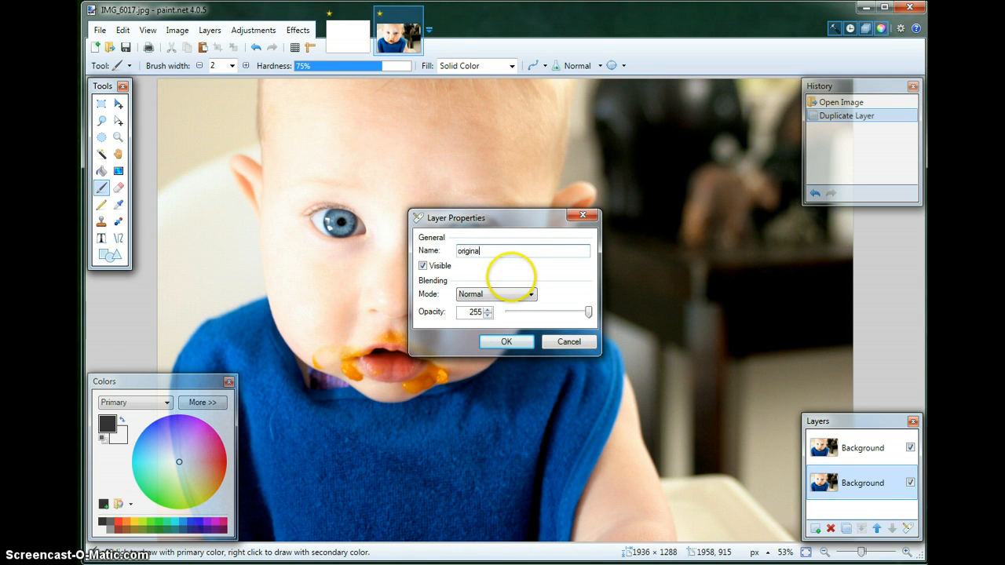
{"action": "type", "text": "original"}
{"action": "left_click", "coordinate": [507, 341]}
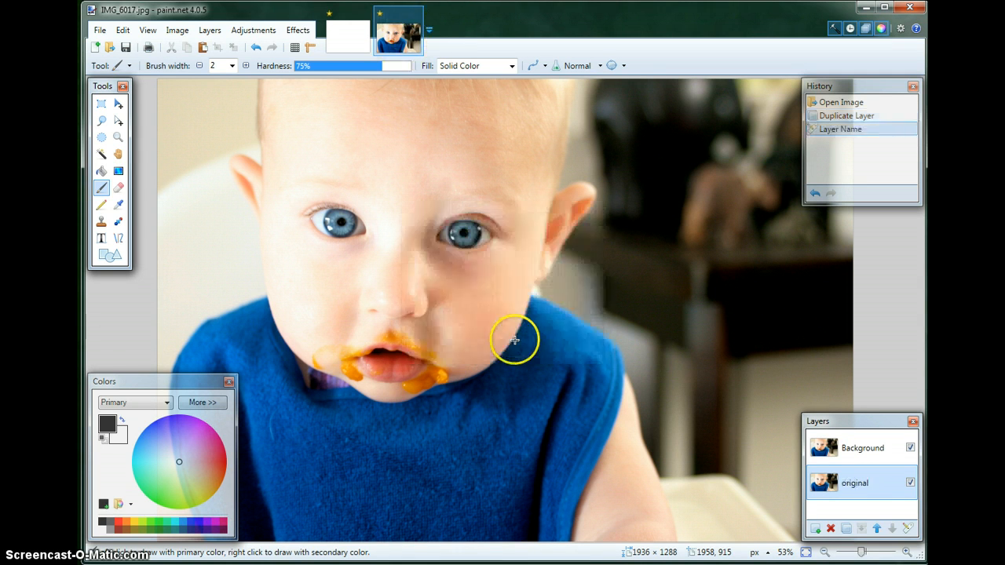
Duplicate the upper Background layer and convert the new topmost copy to black and white
{"action": "left_click", "coordinate": [864, 457]}
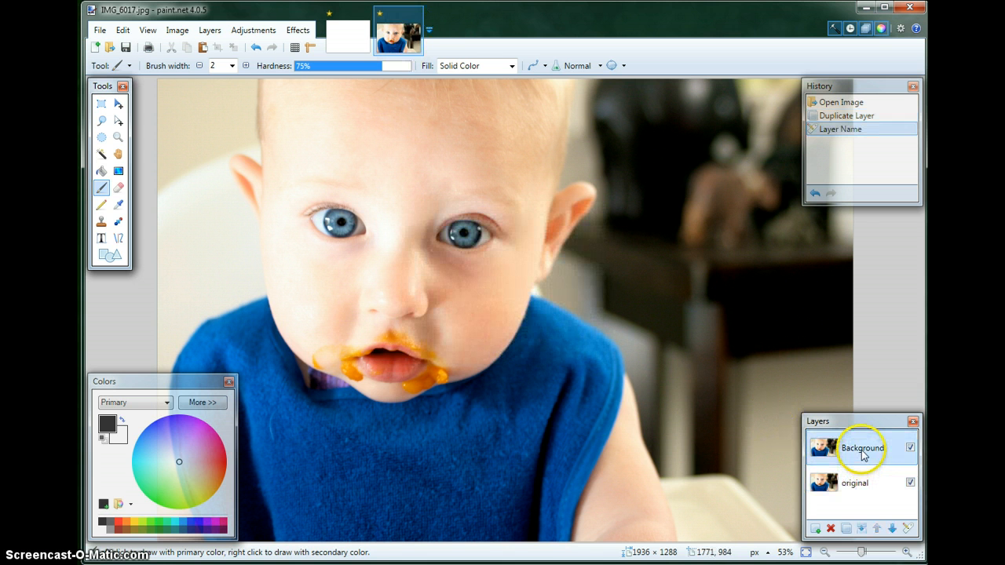
{"action": "left_click", "coordinate": [846, 529]}
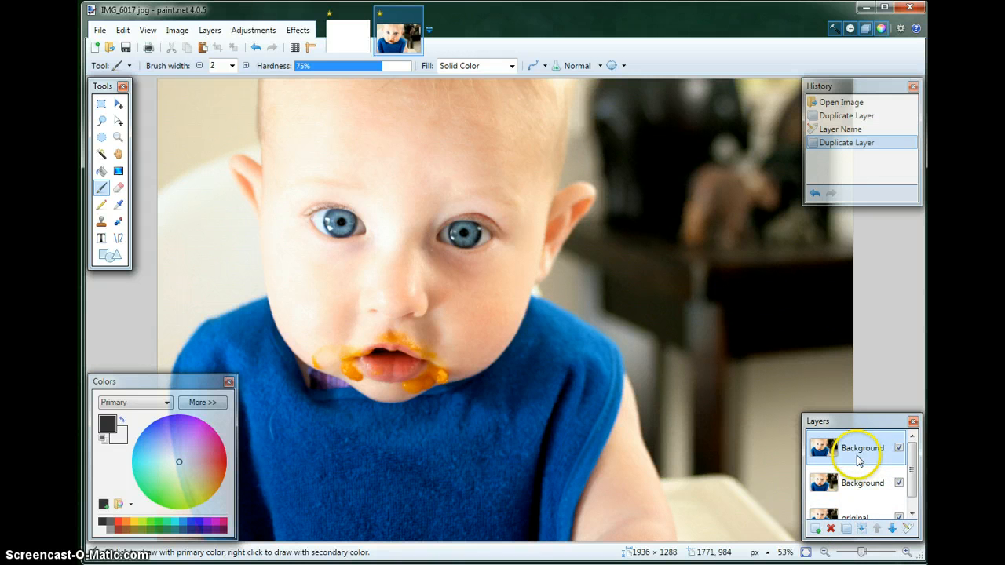
{"action": "left_click", "coordinate": [259, 31]}
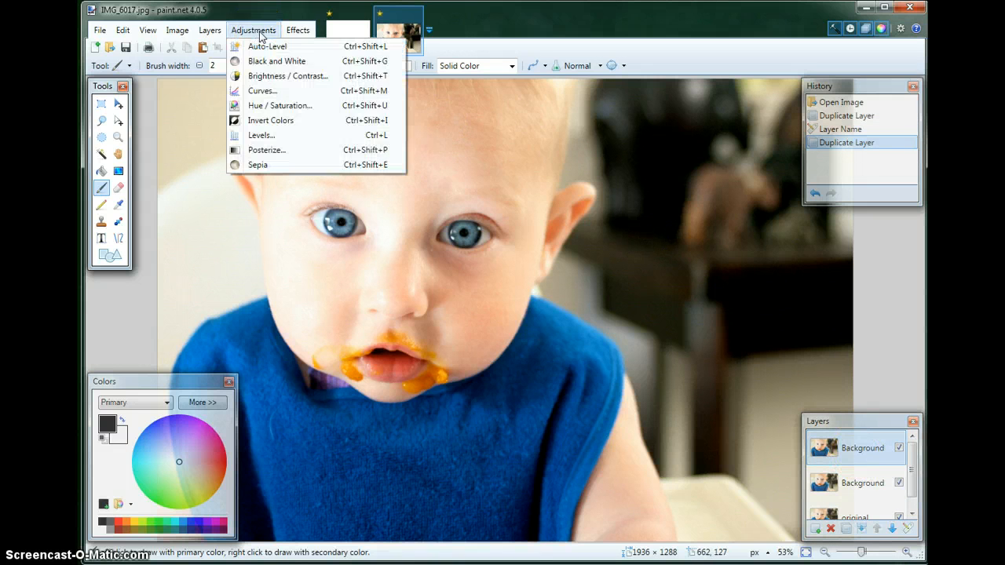
{"action": "left_click", "coordinate": [290, 64]}
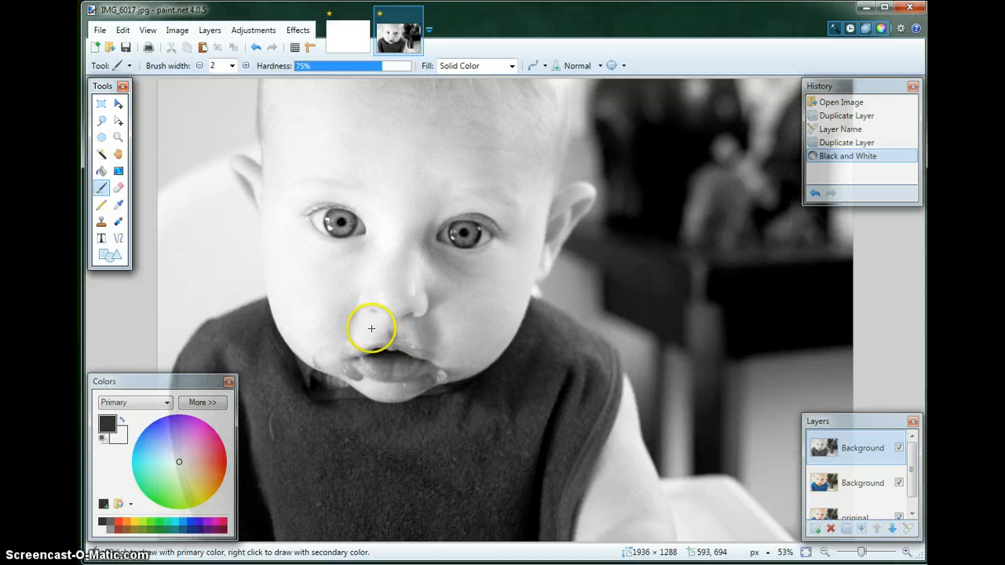
Darken the black-and-white layer with a Curves adjustment, pulling the luminosity curve slightly down near its middle
{"action": "left_click", "coordinate": [252, 31]}
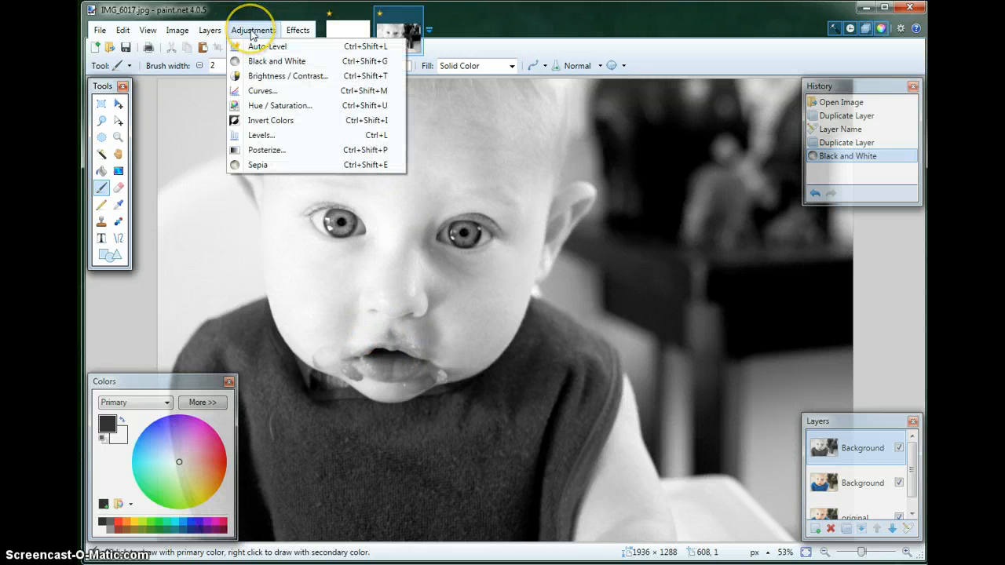
{"action": "left_click", "coordinate": [264, 91]}
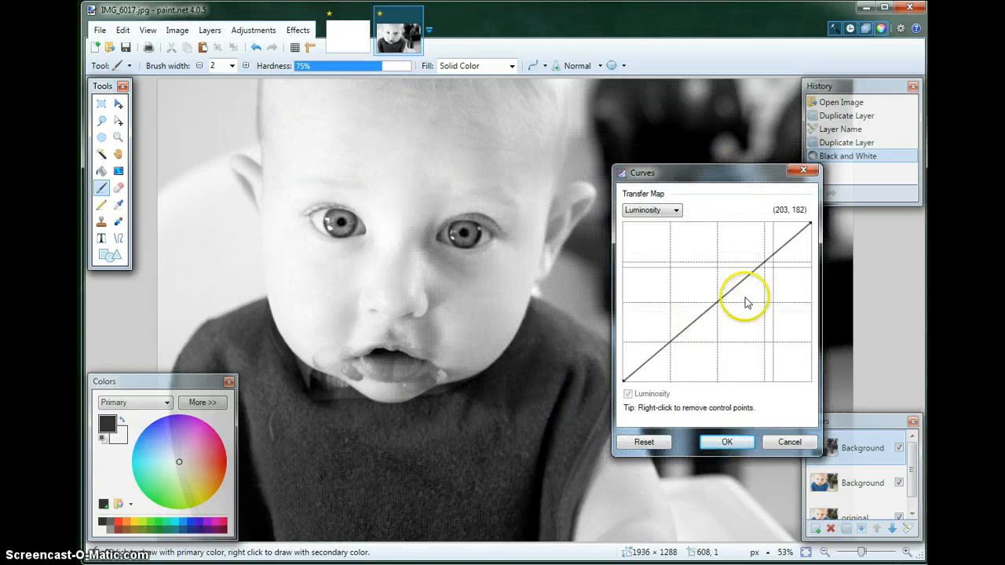
{"action": "left_click_drag", "start_coordinate": [707, 317], "coordinate": [710, 329]}
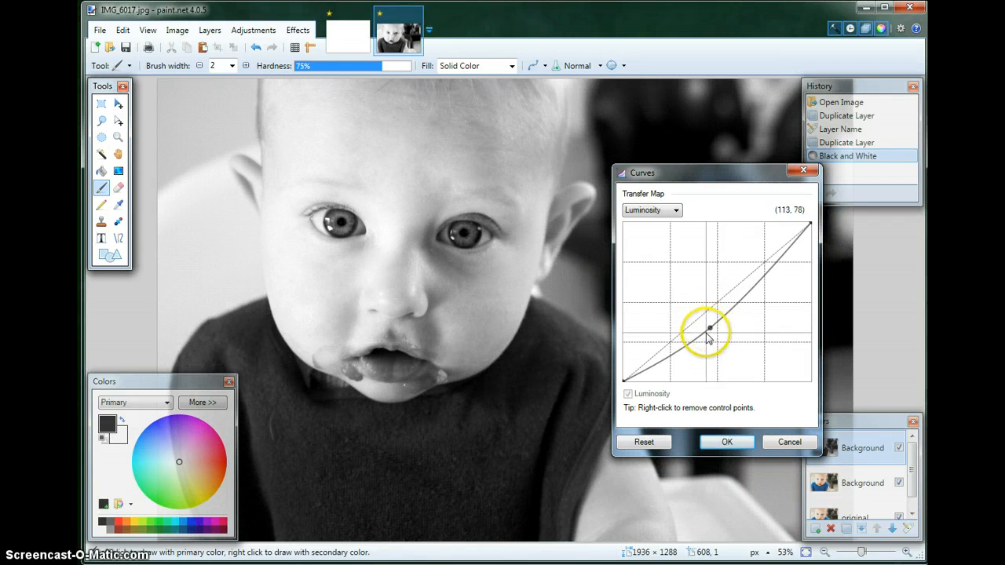
{"action": "left_click", "coordinate": [727, 443]}
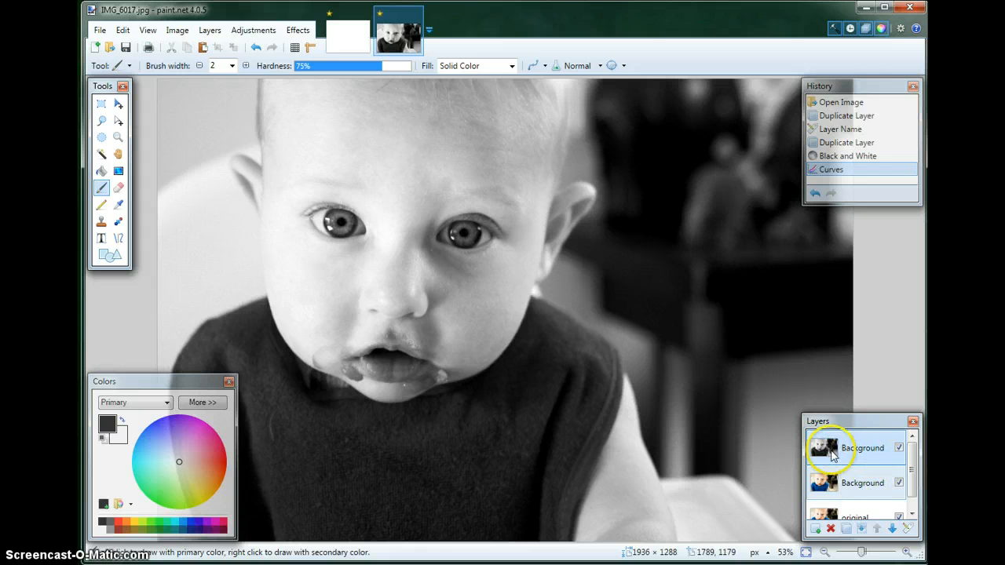
Rename the topmost black-and-white layer "b and w"
{"action": "double_click", "coordinate": [858, 456]}
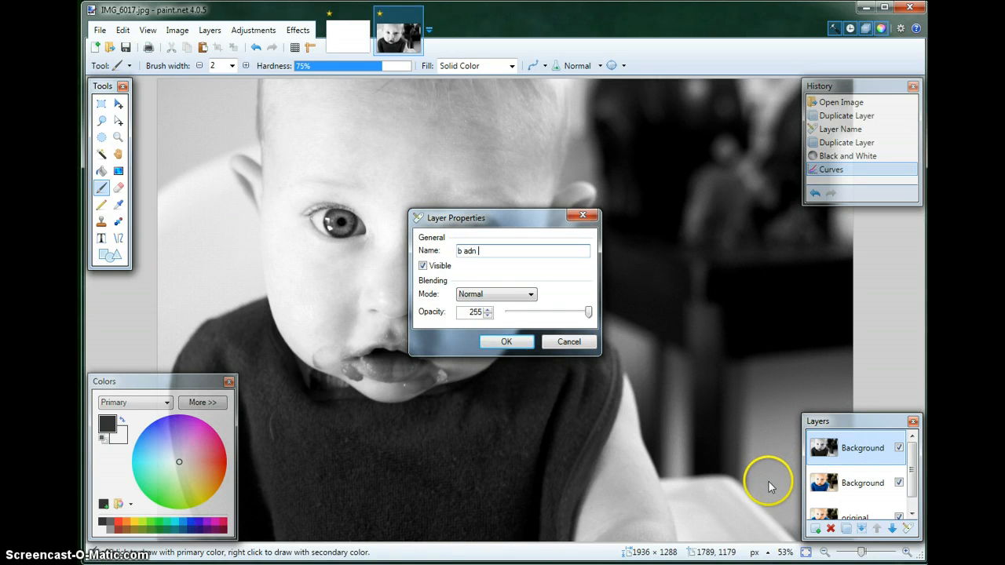
{"action": "left_click", "coordinate": [479, 251]}
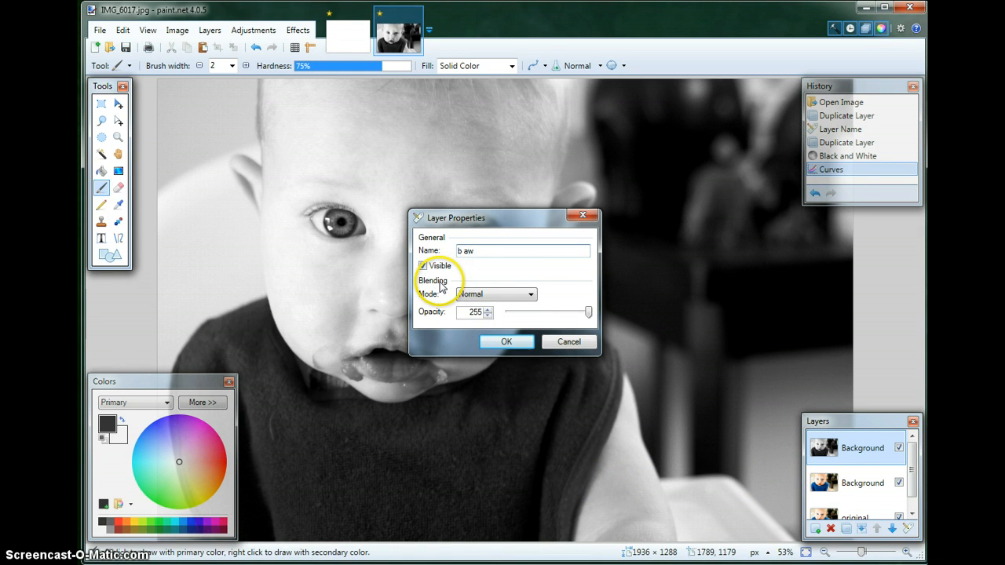
{"action": "left_click", "coordinate": [507, 342]}
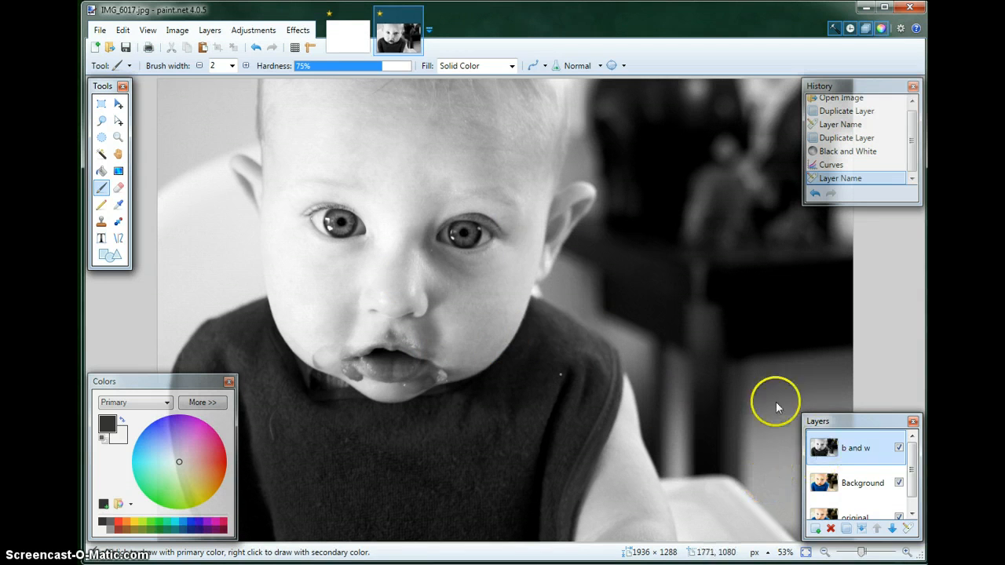
Erase the "b and w" layer over the iris of the eye on the image's left side, using an eraser width of 15
{"action": "left_click", "coordinate": [118, 187]}
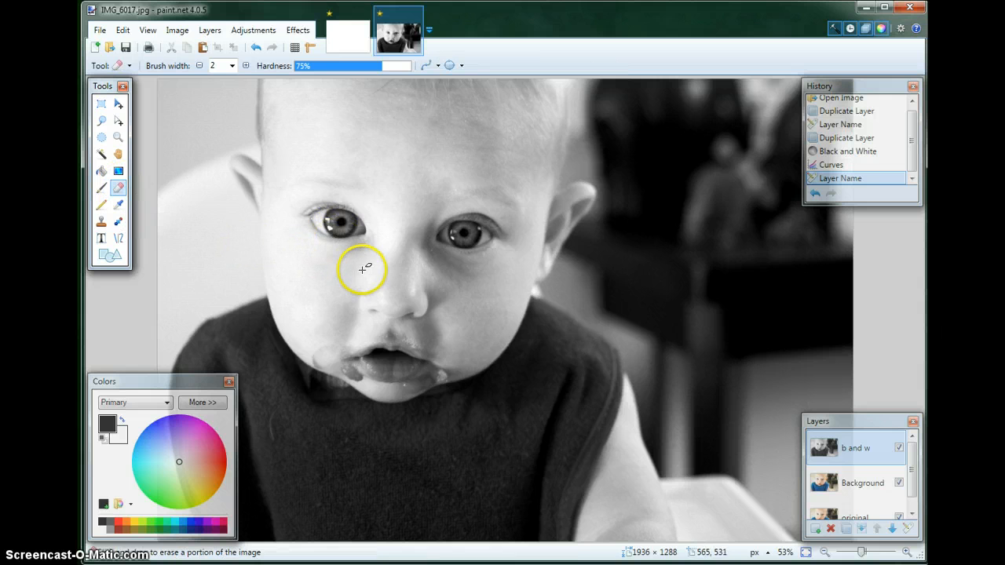
{"action": "scroll", "coordinate": [348, 234], "scroll_direction": "up", "scroll_amount": 3, "text": "ctrl"}
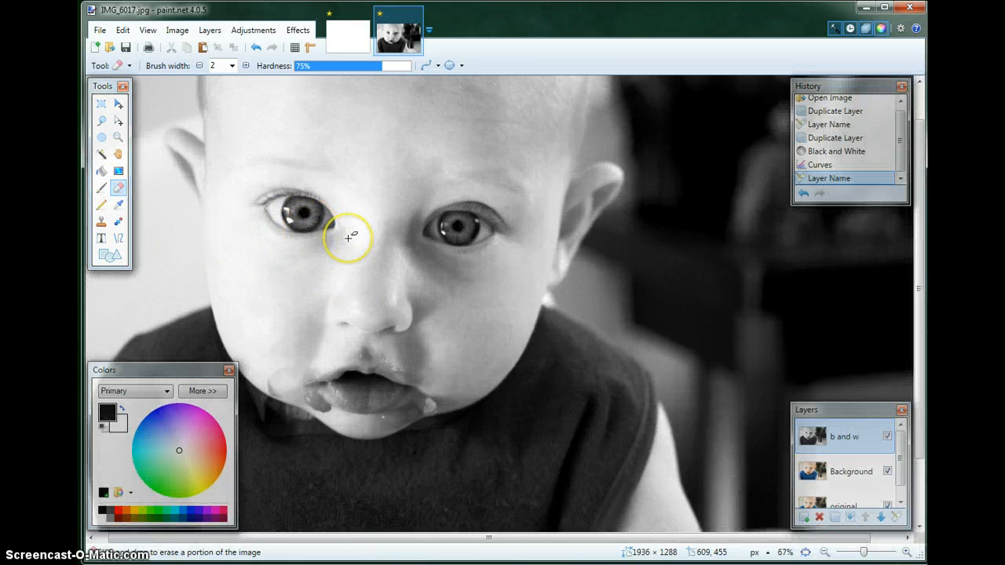
{"action": "scroll", "coordinate": [329, 241], "scroll_direction": "up", "scroll_amount": 2, "text": "ctrl"}
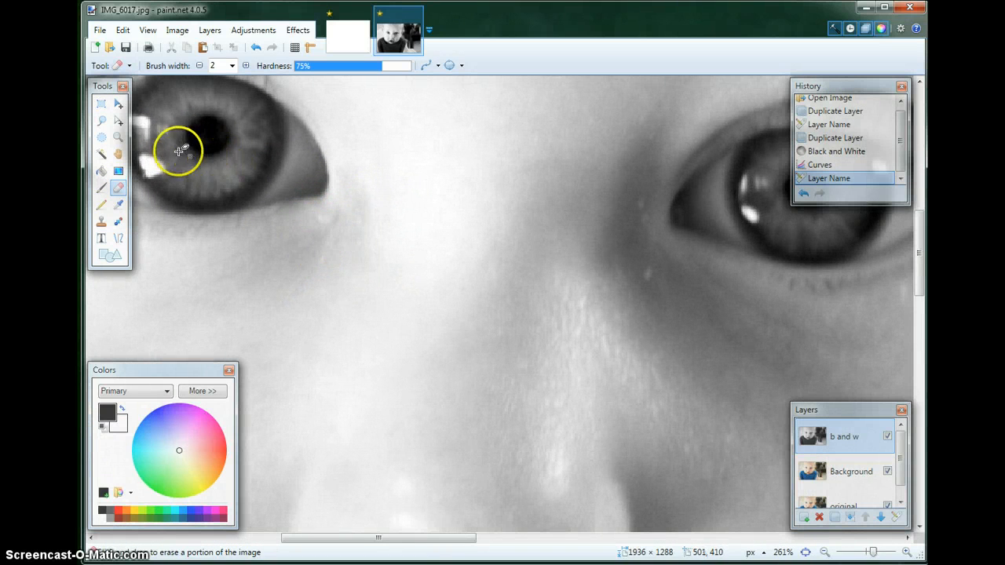
{"action": "left_click_drag", "start_coordinate": [380, 539], "coordinate": [361, 539]}
{"action": "left_click_drag", "start_coordinate": [919, 263], "coordinate": [916, 245]}
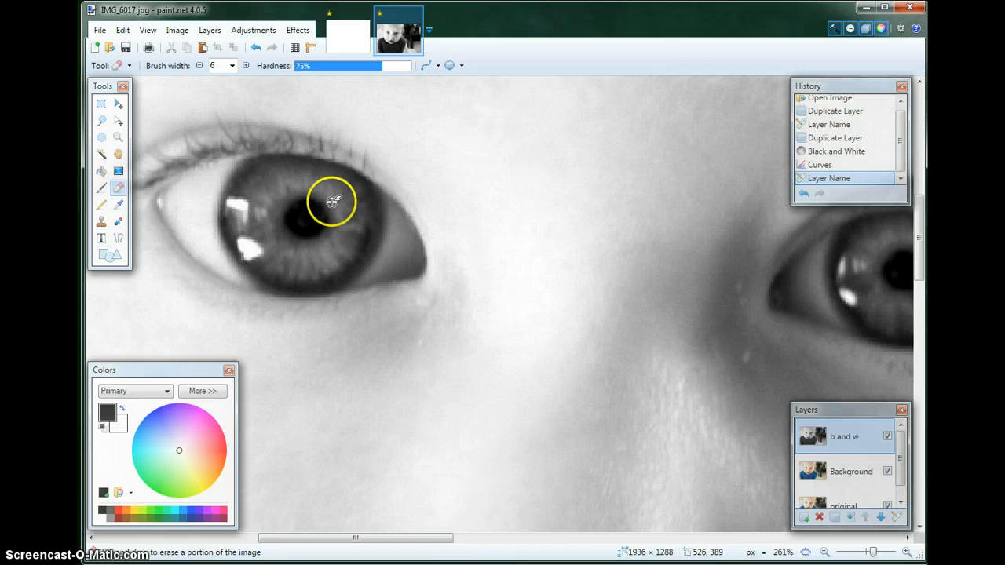
{"action": "key", "text": "bracketright"}
{"action": "key", "text": "bracketright"}
{"action": "key", "text": "bracketright"}
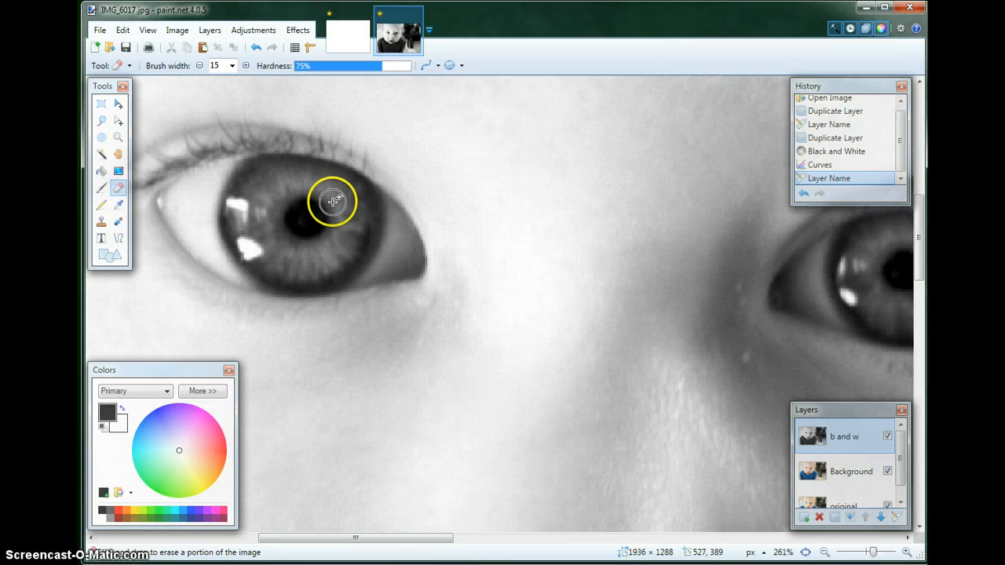
{"action": "mouse_move", "coordinate": [310, 194]}
{"action": "left_mouse_down"}
{"action": "mouse_move", "coordinate": [280, 208]}
{"action": "mouse_move", "coordinate": [325, 208]}
{"action": "mouse_move", "coordinate": [317, 222]}
{"action": "mouse_move", "coordinate": [274, 207]}
{"action": "mouse_move", "coordinate": [259, 220]}
{"action": "mouse_move", "coordinate": [251, 196]}
{"action": "mouse_move", "coordinate": [238, 222]}
{"action": "mouse_move", "coordinate": [259, 252]}
{"action": "mouse_move", "coordinate": [304, 267]}
{"action": "mouse_move", "coordinate": [330, 237]}
{"action": "mouse_move", "coordinate": [270, 232]}
{"action": "mouse_move", "coordinate": [281, 244]}
{"action": "mouse_move", "coordinate": [334, 240]}
{"action": "mouse_move", "coordinate": [343, 219]}
{"action": "mouse_move", "coordinate": [344, 242]}
{"action": "mouse_move", "coordinate": [325, 260]}
{"action": "mouse_move", "coordinate": [338, 257]}
{"action": "mouse_move", "coordinate": [304, 266]}
{"action": "mouse_move", "coordinate": [323, 269]}
{"action": "mouse_move", "coordinate": [294, 273]}
{"action": "mouse_move", "coordinate": [259, 252]}
{"action": "mouse_move", "coordinate": [243, 213]}
{"action": "mouse_move", "coordinate": [268, 173]}
{"action": "mouse_move", "coordinate": [249, 185]}
{"action": "mouse_move", "coordinate": [273, 173]}
{"action": "mouse_move", "coordinate": [338, 183]}
{"action": "mouse_move", "coordinate": [362, 229]}
{"action": "mouse_move", "coordinate": [323, 273]}
{"action": "mouse_move", "coordinate": [280, 270]}
{"action": "mouse_move", "coordinate": [238, 242]}
{"action": "mouse_move", "coordinate": [234, 211]}
{"action": "mouse_move", "coordinate": [269, 168]}
{"action": "left_mouse_up"}
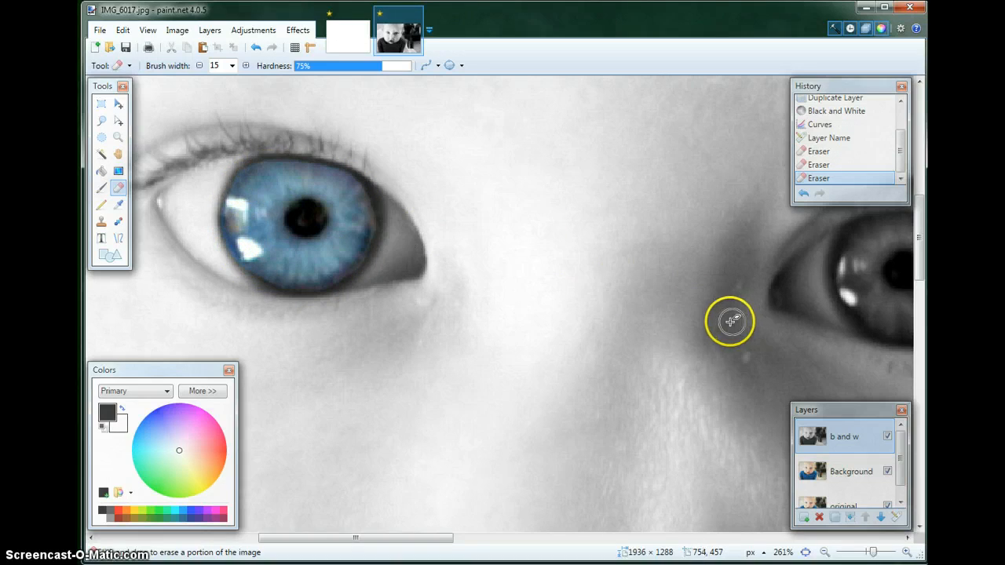
Erase the "b and w" layer over the iris of the eye on the image's right side to reveal its color
{"action": "scroll", "coordinate": [728, 326], "scroll_direction": "down", "scroll_amount": 3}
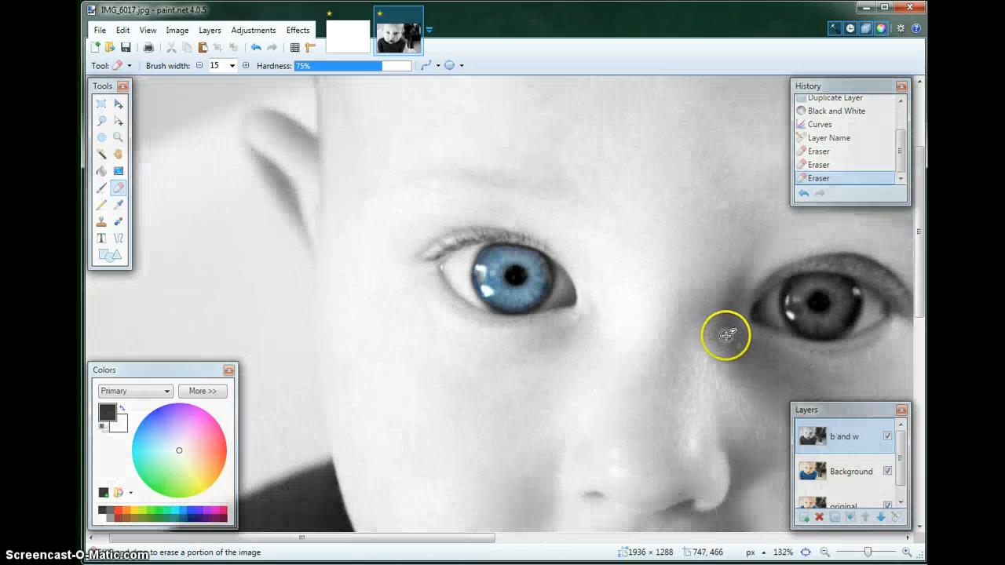
{"action": "left_click", "coordinate": [495, 545]}
{"action": "left_click_drag", "start_coordinate": [494, 545], "coordinate": [574, 529]}
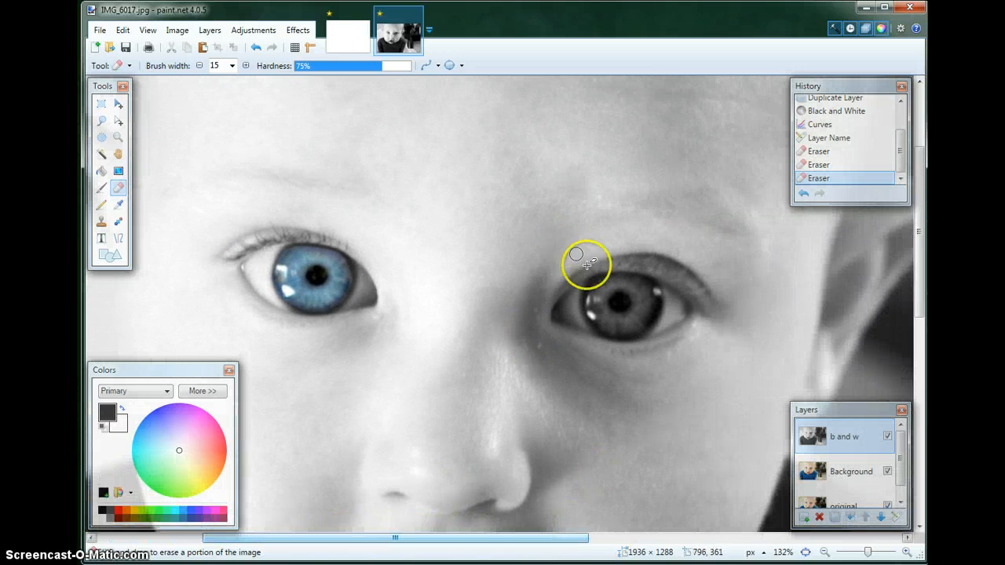
{"action": "mouse_move", "coordinate": [604, 285]}
{"action": "left_mouse_down"}
{"action": "mouse_move", "coordinate": [598, 319]}
{"action": "mouse_move", "coordinate": [621, 329]}
{"action": "mouse_move", "coordinate": [643, 319]}
{"action": "mouse_move", "coordinate": [651, 298]}
{"action": "mouse_move", "coordinate": [635, 292]}
{"action": "mouse_move", "coordinate": [636, 310]}
{"action": "mouse_move", "coordinate": [638, 299]}
{"action": "mouse_move", "coordinate": [621, 319]}
{"action": "mouse_move", "coordinate": [626, 309]}
{"action": "mouse_move", "coordinate": [611, 310]}
{"action": "mouse_move", "coordinate": [611, 298]}
{"action": "mouse_move", "coordinate": [599, 305]}
{"action": "mouse_move", "coordinate": [604, 293]}
{"action": "mouse_move", "coordinate": [648, 289]}
{"action": "mouse_move", "coordinate": [606, 283]}
{"action": "mouse_move", "coordinate": [652, 293]}
{"action": "mouse_move", "coordinate": [645, 317]}
{"action": "mouse_move", "coordinate": [602, 323]}
{"action": "left_mouse_up"}
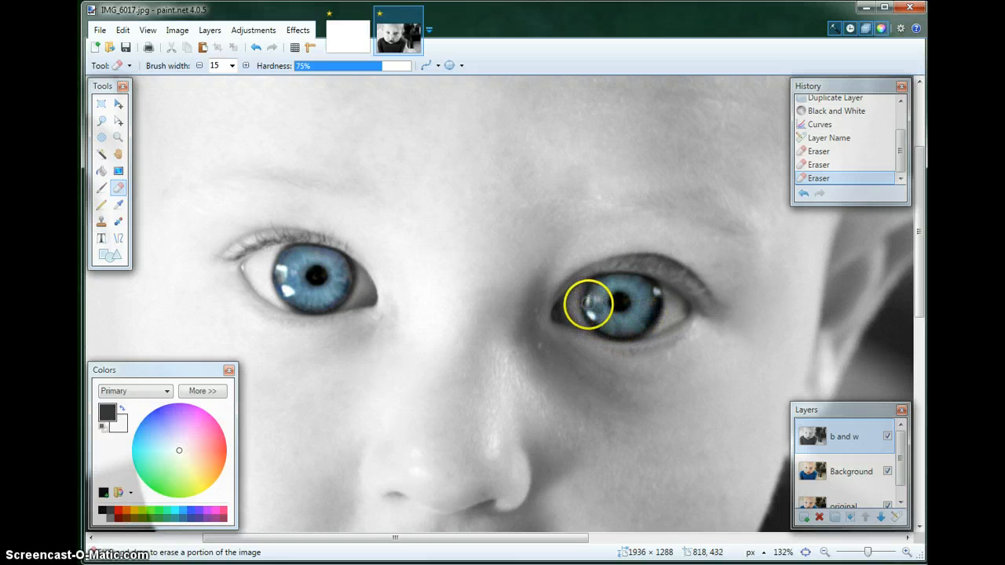
{"action": "left_click", "coordinate": [623, 280]}
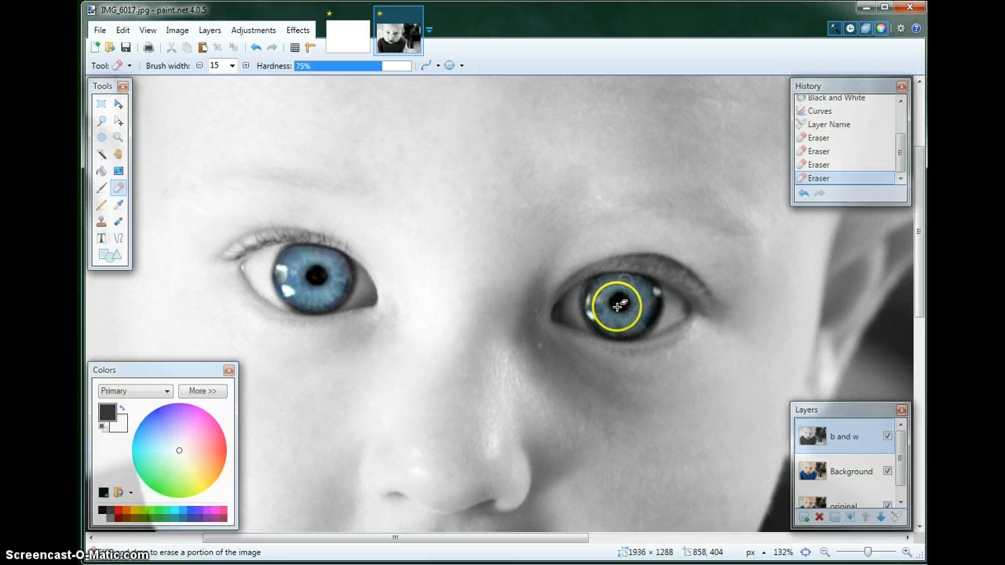
Try erasing part of the "b and w" layer over the bib with a brush width of 30, and undo the stroke
{"action": "scroll", "coordinate": [616, 301], "scroll_direction": "down", "scroll_amount": 5}
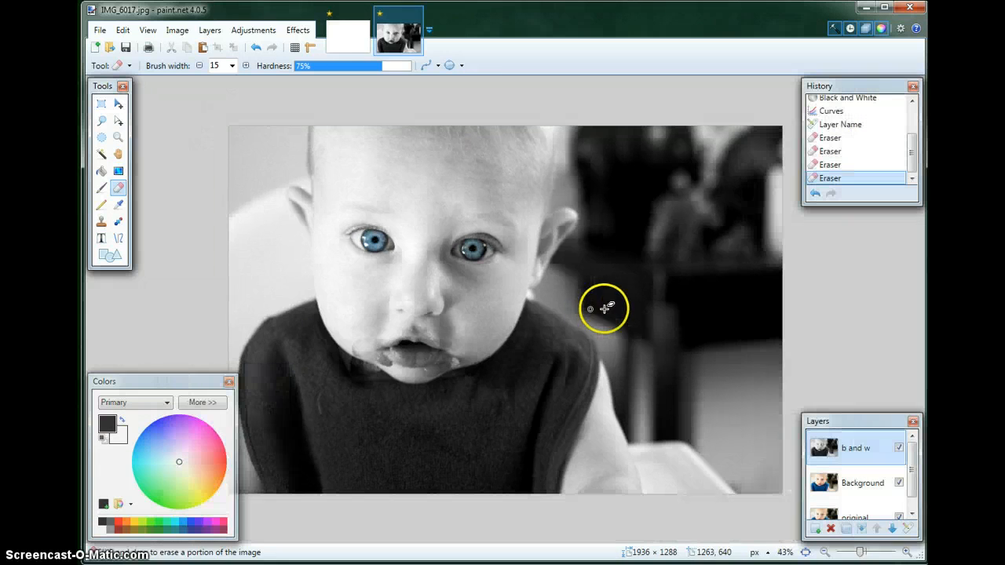
{"action": "scroll", "coordinate": [594, 308], "scroll_direction": "down", "scroll_amount": 1}
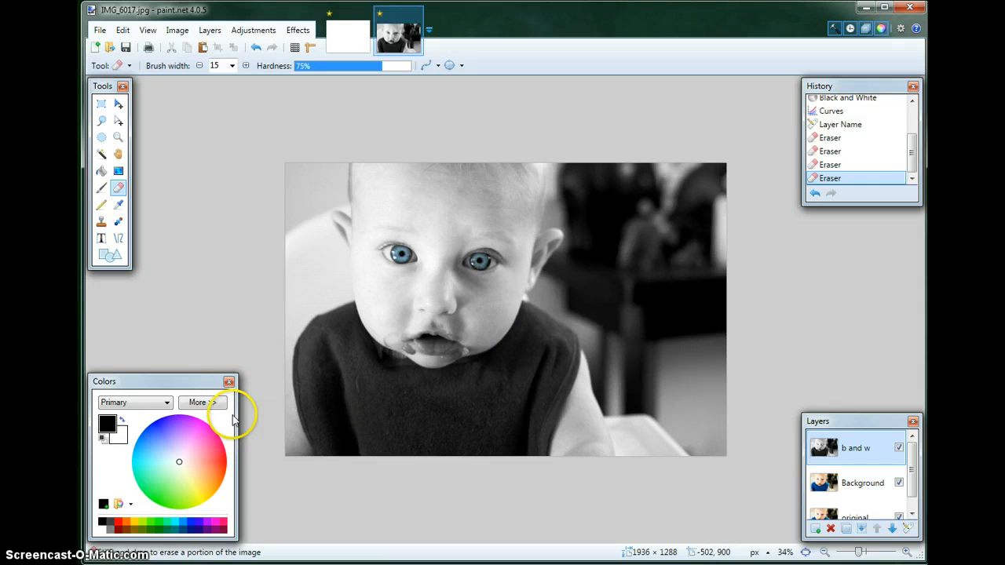
{"action": "key", "text": "ctrl+bracketright"}
{"action": "key", "text": "ctrl+bracketright"}
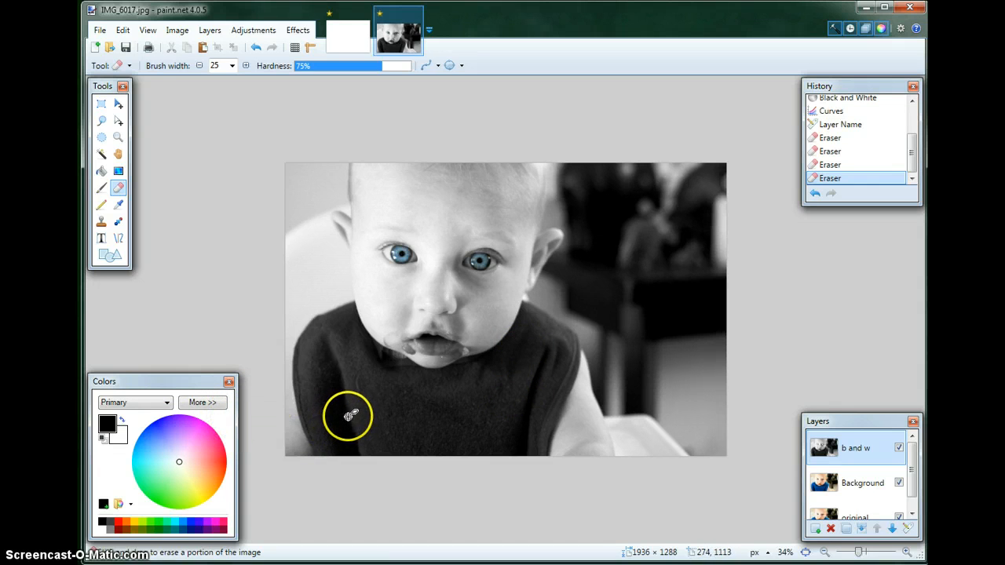
{"action": "mouse_move", "coordinate": [347, 415]}
{"action": "left_mouse_down"}
{"action": "mouse_move", "coordinate": [462, 418]}
{"action": "mouse_move", "coordinate": [474, 408]}
{"action": "mouse_move", "coordinate": [400, 404]}
{"action": "mouse_move", "coordinate": [475, 398]}
{"action": "mouse_move", "coordinate": [429, 404]}
{"action": "mouse_move", "coordinate": [476, 407]}
{"action": "mouse_move", "coordinate": [434, 407]}
{"action": "mouse_move", "coordinate": [447, 408]}
{"action": "mouse_move", "coordinate": [409, 425]}
{"action": "left_mouse_up"}
{"action": "key", "text": "ctrl+z"}
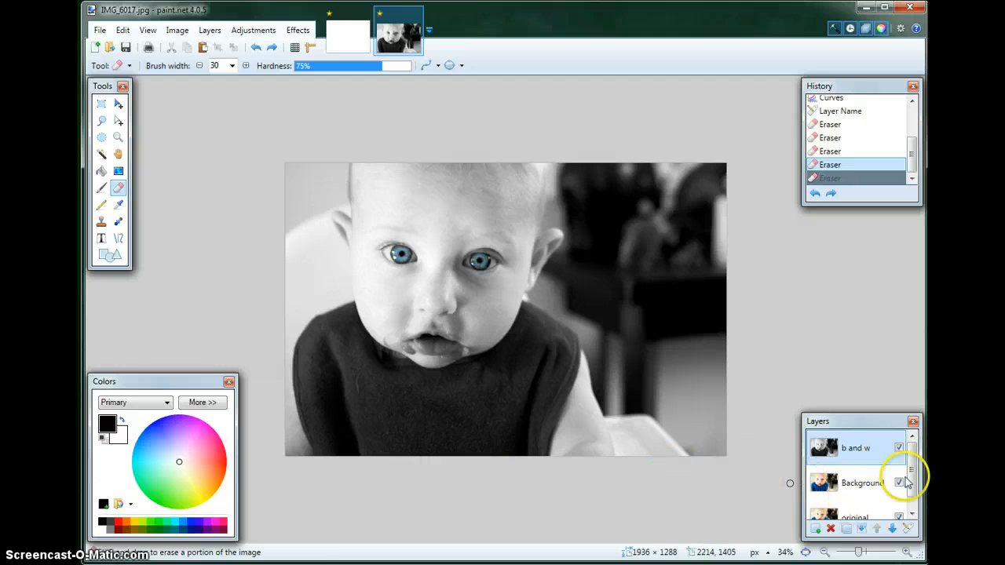
Merge the "b and w" layer down through Background into the "original" layer, leaving a single layer
{"action": "left_click", "coordinate": [863, 531]}
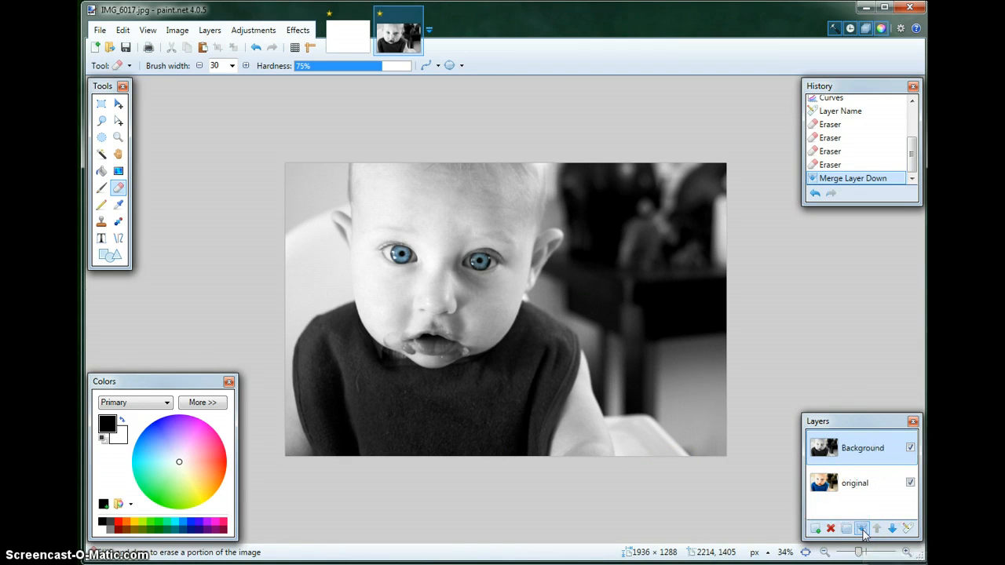
{"action": "left_click", "coordinate": [862, 531]}
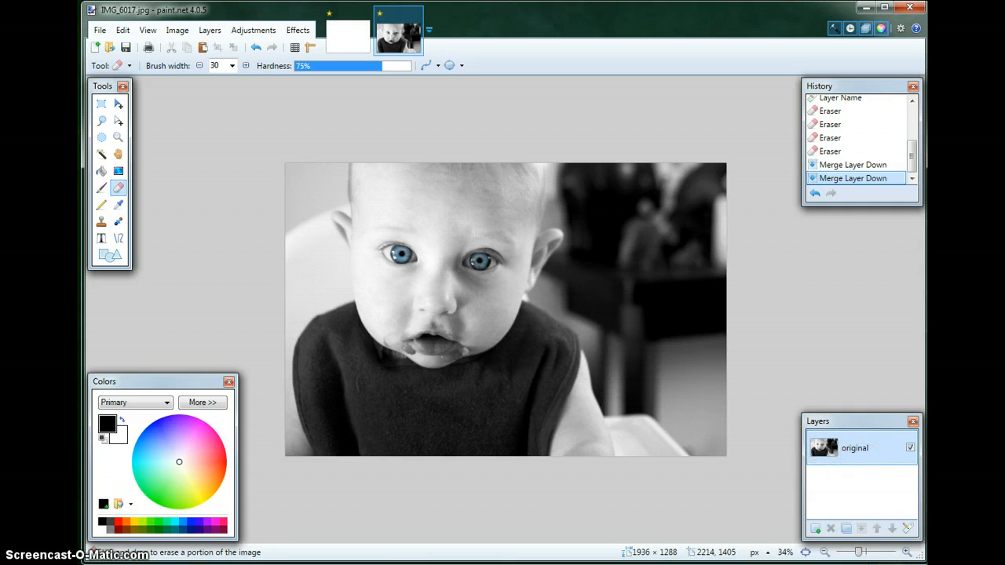
{"action": "left_click", "coordinate": [100, 30]}
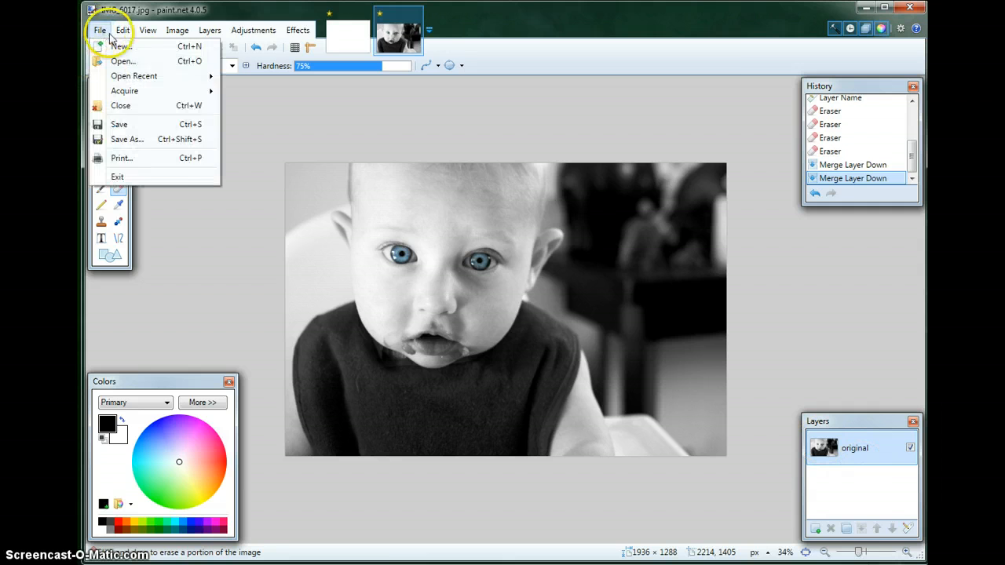
{"action": "left_click", "coordinate": [145, 145]}
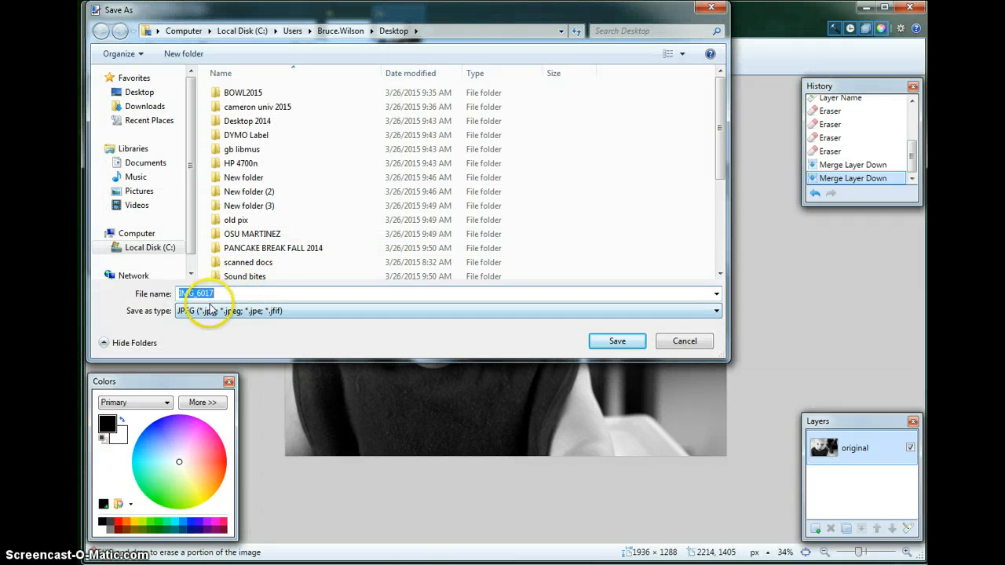
{"action": "left_click", "coordinate": [634, 340]}
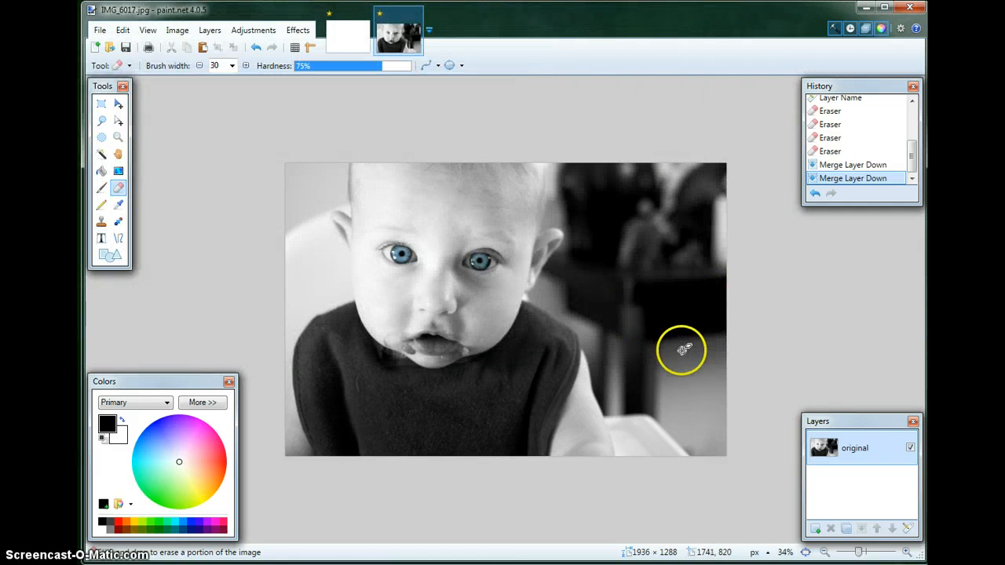